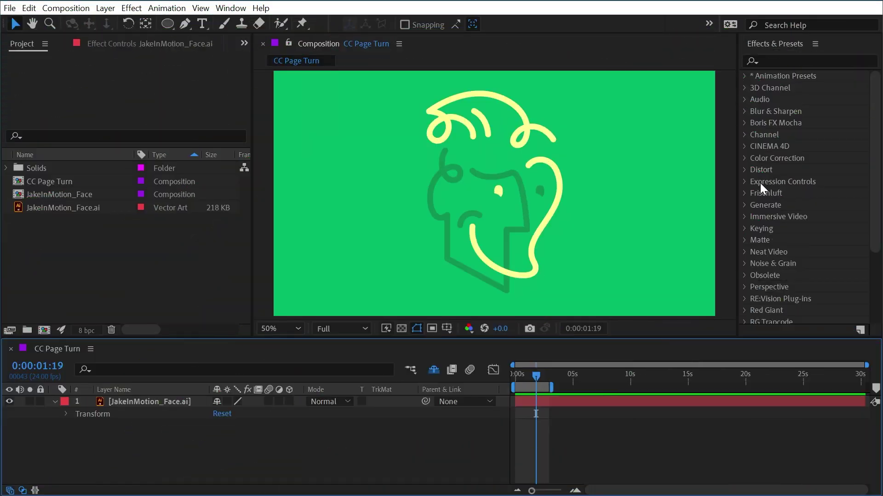
Expand the Distort category in Effects & Presets to show CC Page Turn
left_click(746, 170)
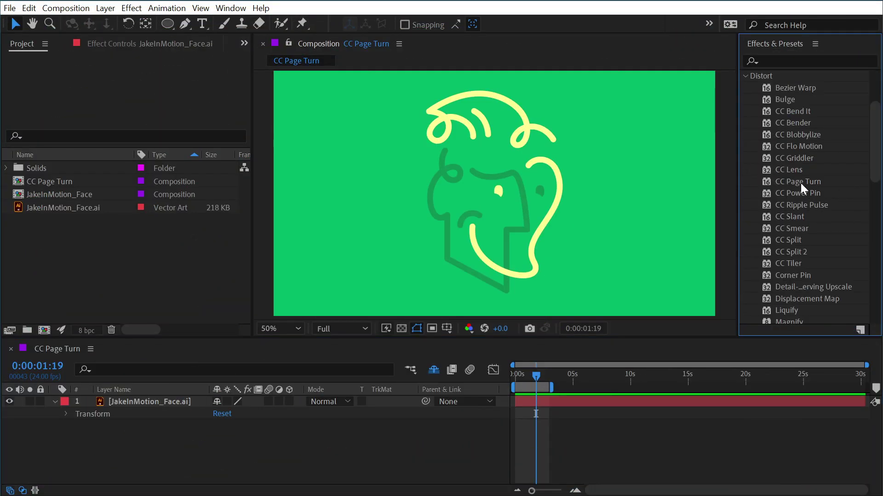
Apply CC Page Turn to the face layer and drag the fold left to -312, 446
left_click_drag(801, 183, 525, 195)
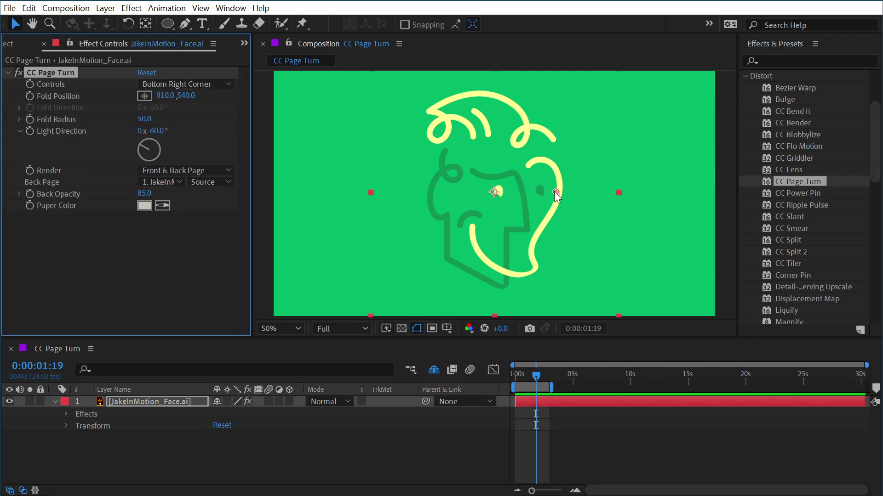
left_click_drag(558, 188, 273, 186)
left_click_drag(353, 195, 289, 172)
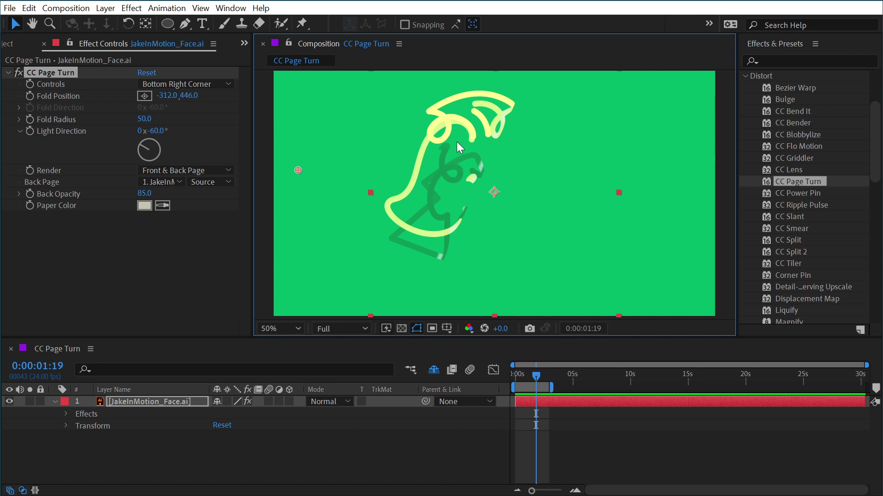
Add the JakeInMotion_Face composition to the comp as a new layer
left_click(10, 43)
left_click_drag(60, 194, 494, 193)
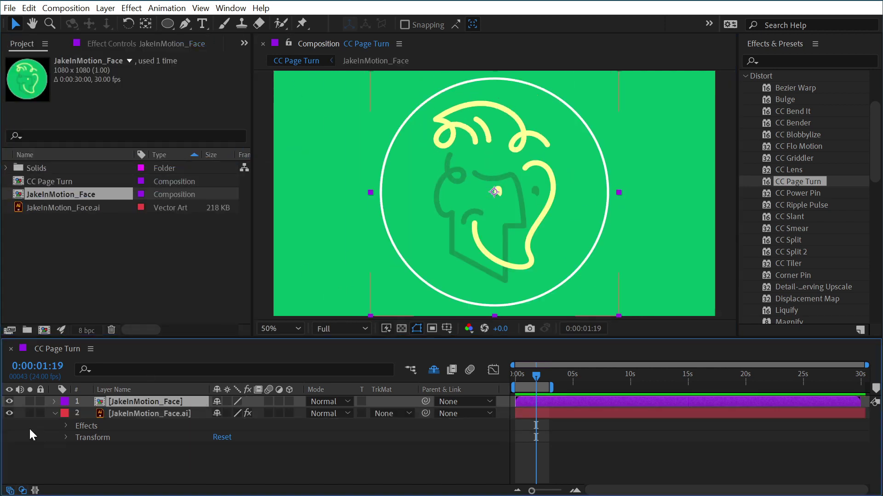
left_click(30, 402)
left_click(29, 401)
Hide the original face artwork layer and apply CC Page Turn to the logo layer
left_click(140, 413)
left_click(9, 413)
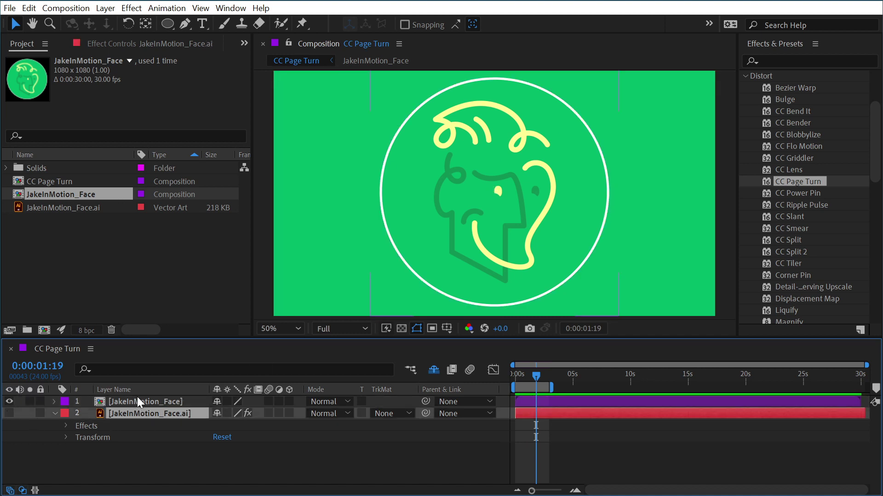
left_click(137, 401)
left_click_drag(798, 181, 354, 207)
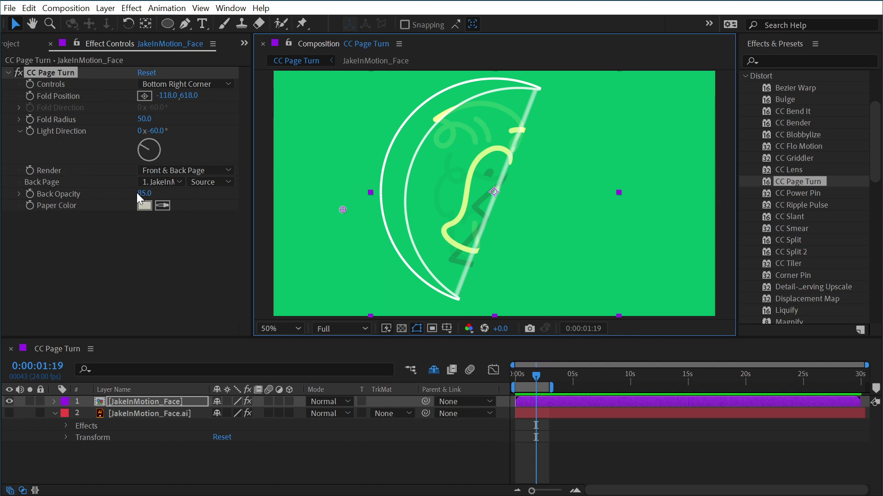
Raise Back Opacity from 85 to 100 and review the Back Page options unchanged
left_click_drag(145, 199, 302, 279)
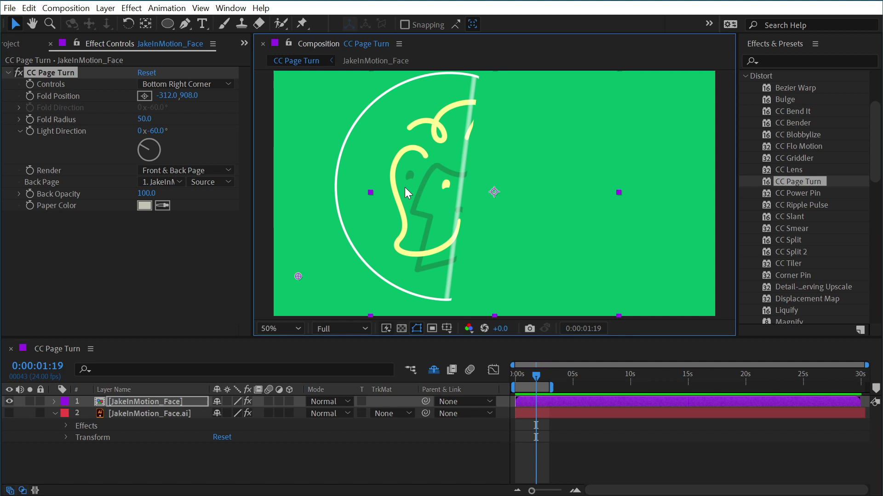
left_click(47, 185)
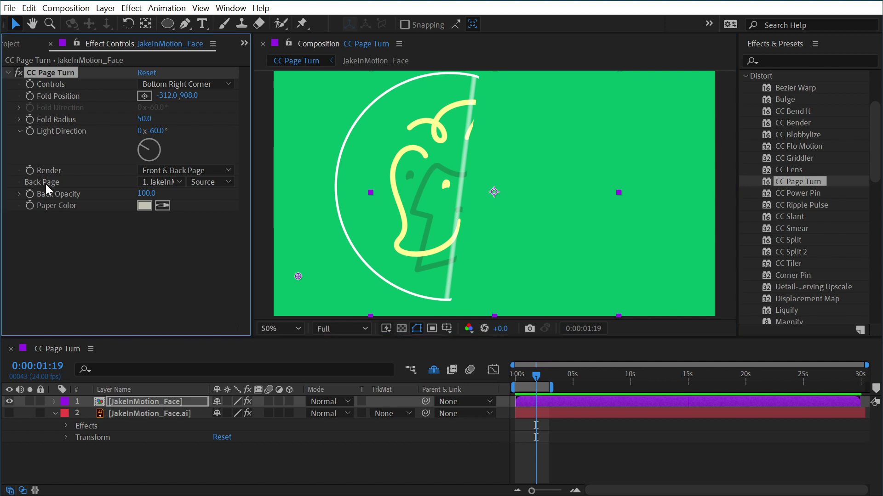
left_click(160, 182)
left_click(98, 186)
left_click(163, 180)
left_click(81, 255)
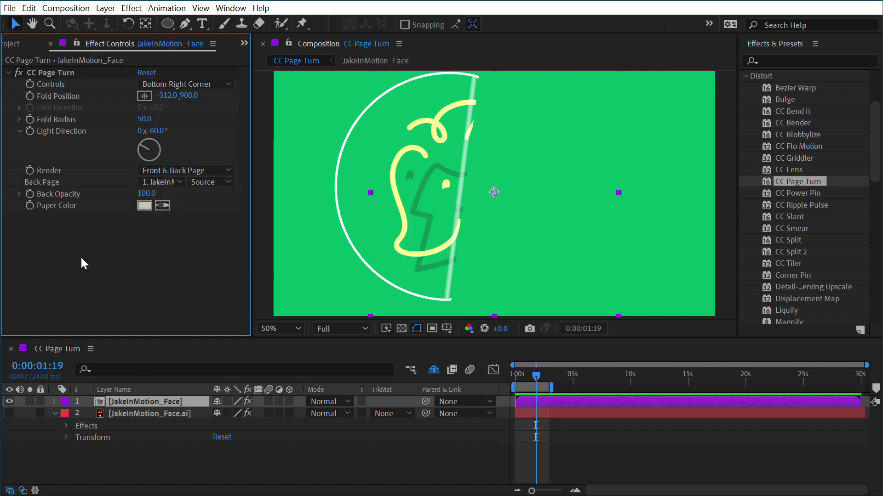
Set Back Page to None, Paper Color to near-white F0F0F0, and fold position 432, 612
left_click(158, 182)
left_click(163, 193)
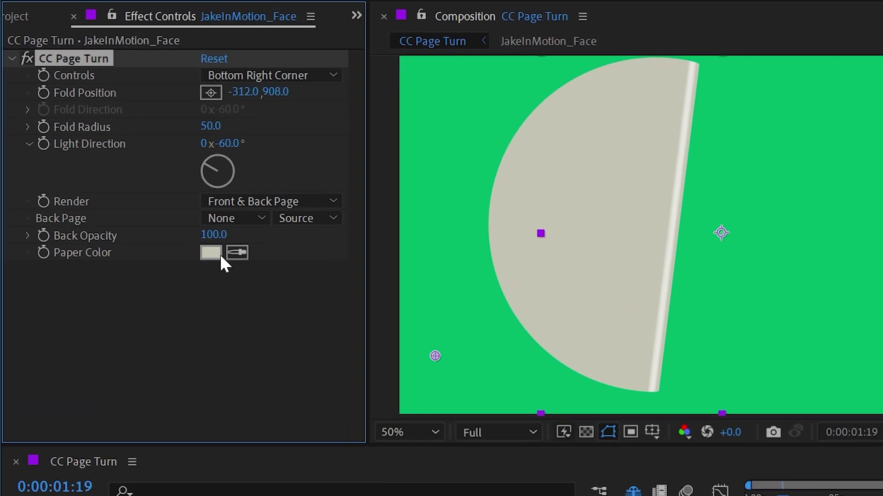
left_click(145, 205)
mouse_move(151, 251)
left_mouse_down()
mouse_move(97, 220)
mouse_move(63, 236)
left_mouse_up()
left_click(499, 221)
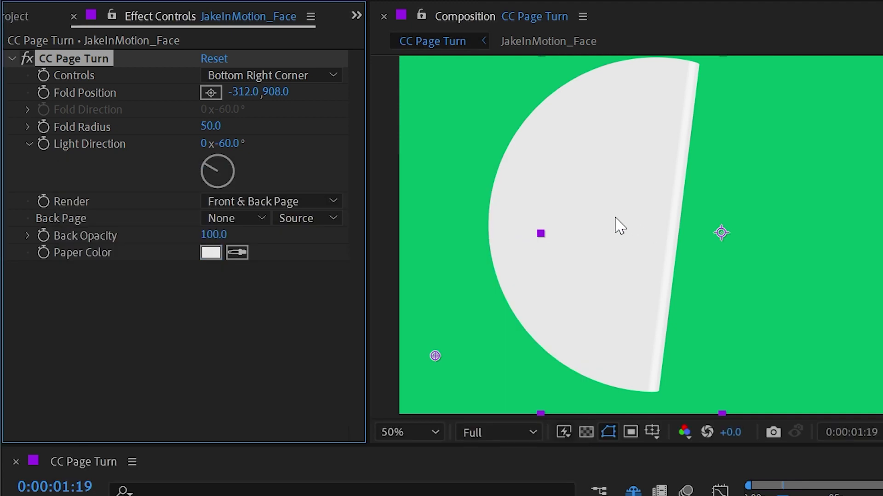
left_click_drag(438, 363, 685, 257)
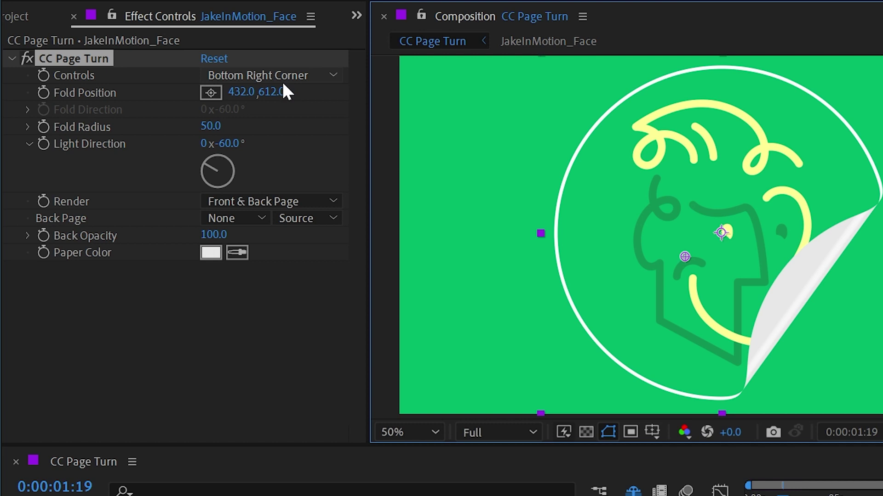
Sweep the fold back and forth across the logo, ending with a small lower-right flap
left_click_drag(690, 255, 547, 248)
left_click(32, 92)
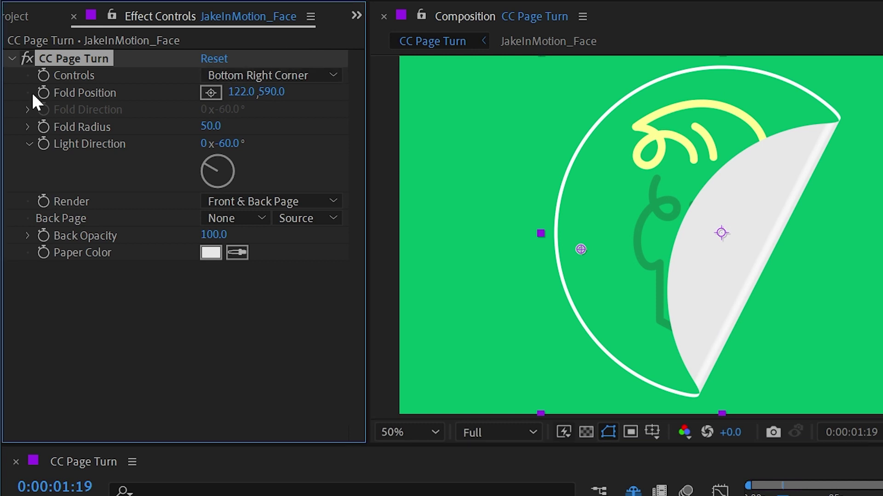
left_click_drag(242, 99, 556, 226)
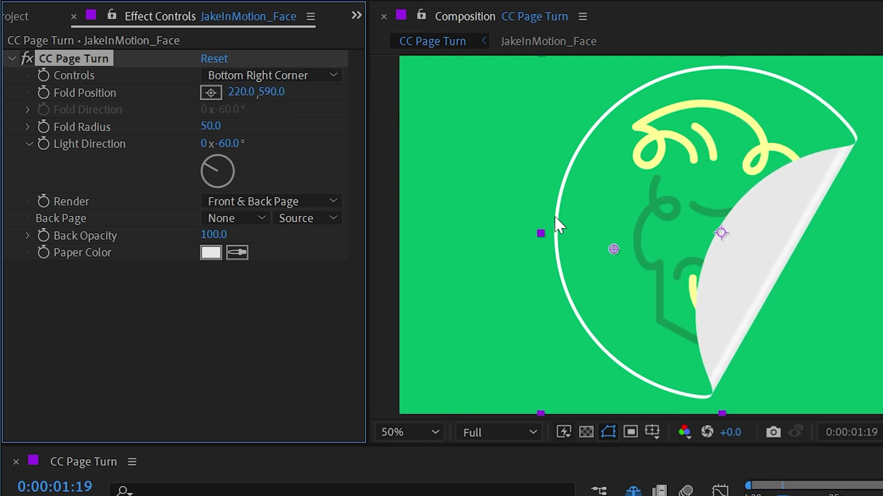
left_click_drag(615, 251, 721, 232)
left_click_drag(246, 93, 270, 170)
left_click_drag(95, 148, 856, 391)
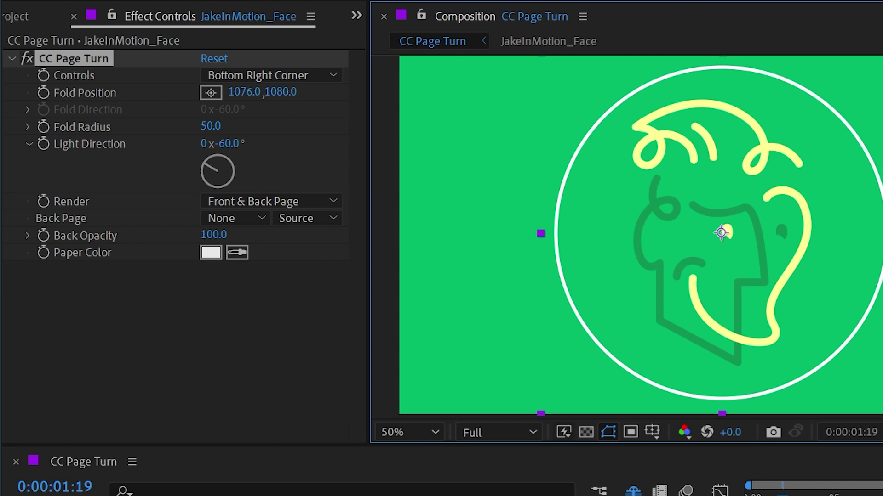
left_click_drag(239, 103, 9, 99)
left_click_drag(241, 93, 543, 174)
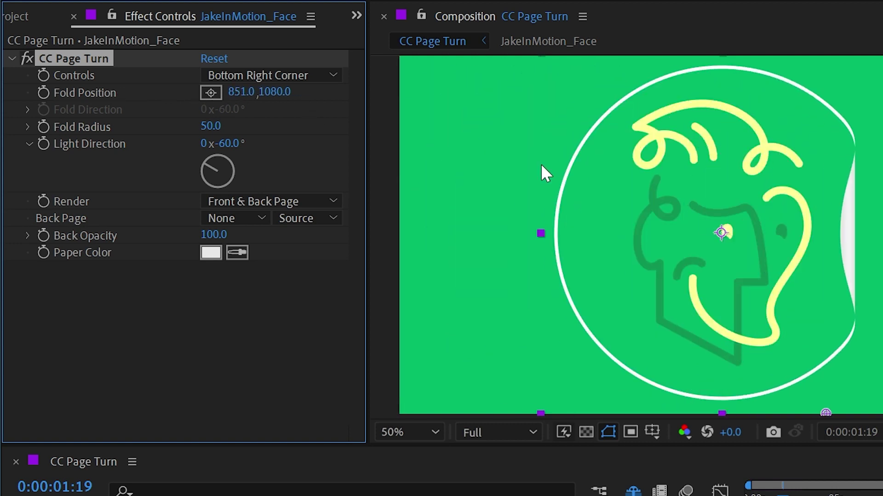
left_click_drag(826, 413, 882, 417)
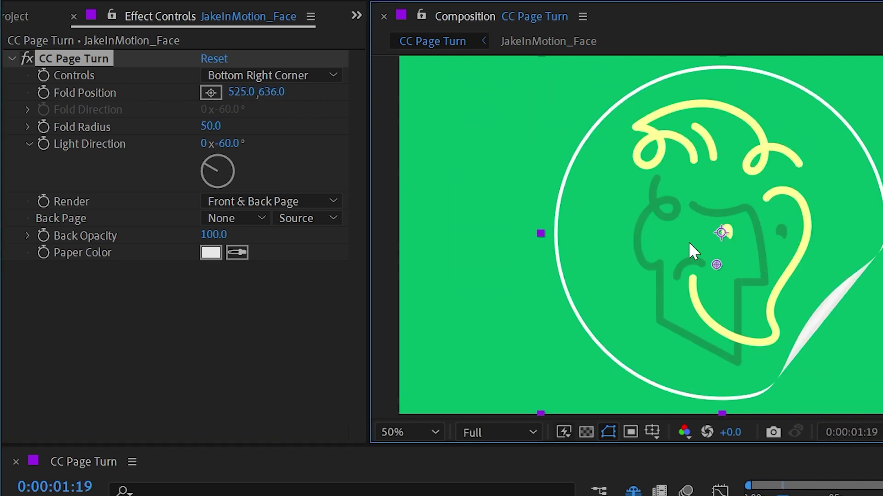
left_click_drag(689, 243, 767, 237)
Try the Top Right Corner preset, then switch CC Page Turn Controls to Classic UI
left_click(284, 76)
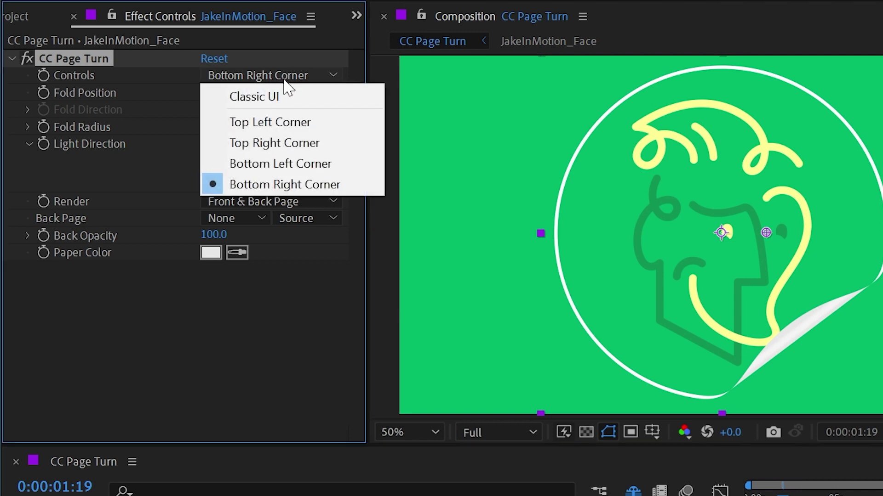
left_click(310, 143)
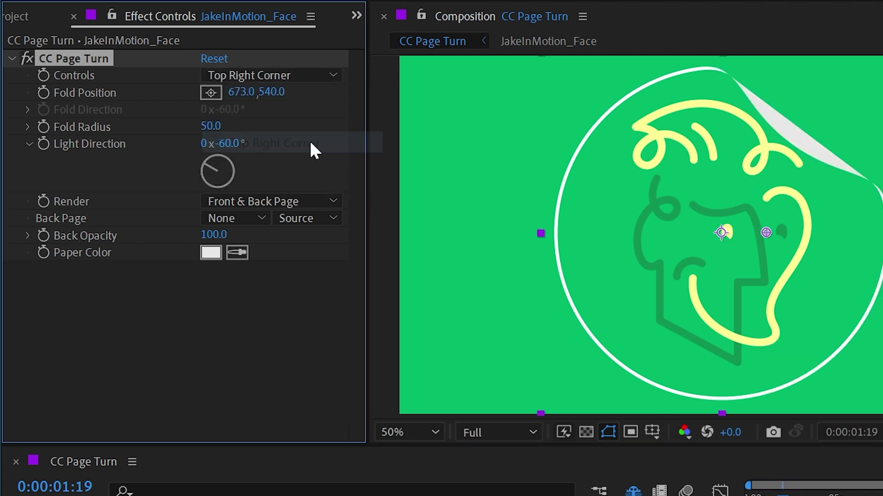
left_click(253, 76)
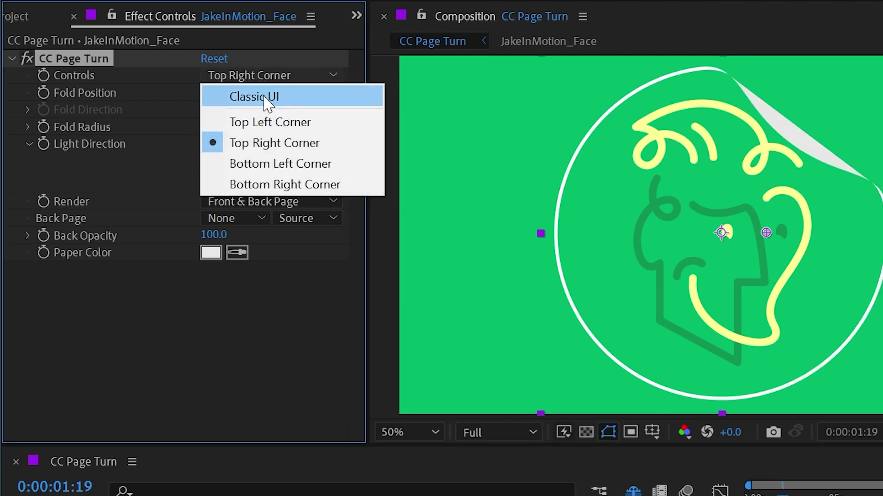
left_click(254, 99)
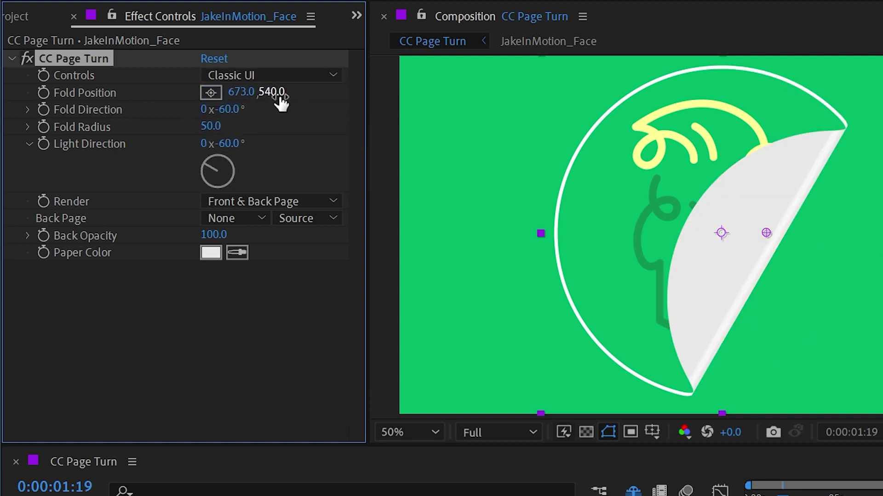
Set Fold Direction to -72° and move Fold Position to 599, 518
left_click_drag(246, 95, 134, 92)
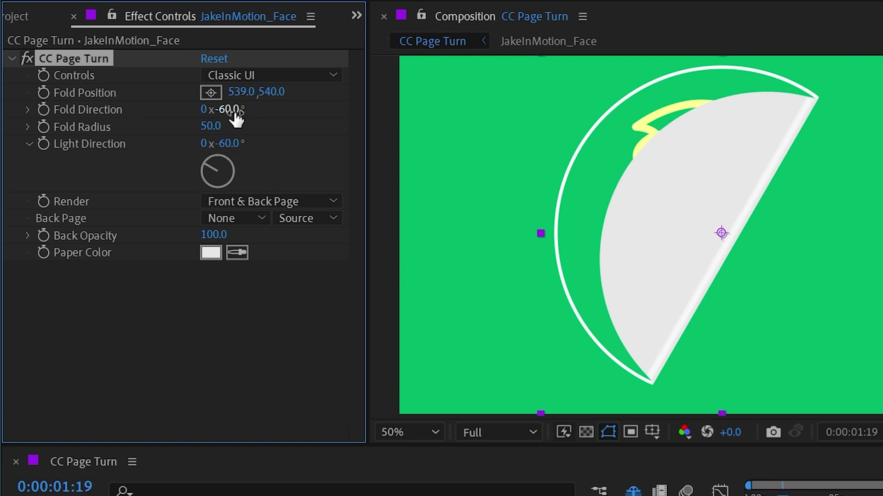
left_click_drag(233, 110, 212, 109)
left_click(211, 75)
left_click(131, 94)
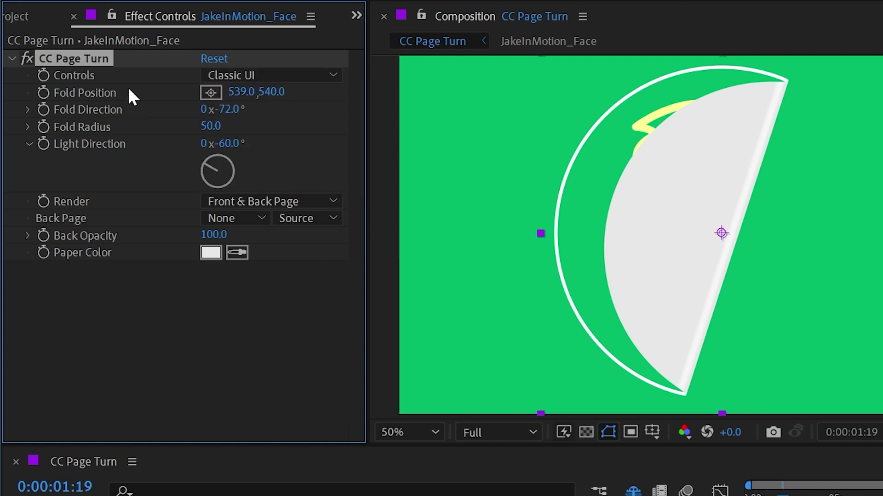
left_click_drag(575, 177, 746, 235)
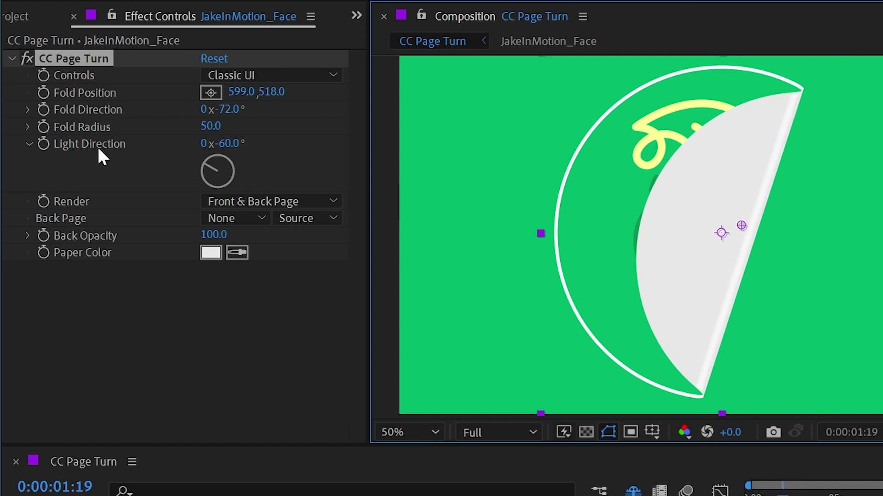
Set Fold Radius to 111.2 and place the fold at 391, 648 across the face
left_click_drag(211, 128, 301, 155)
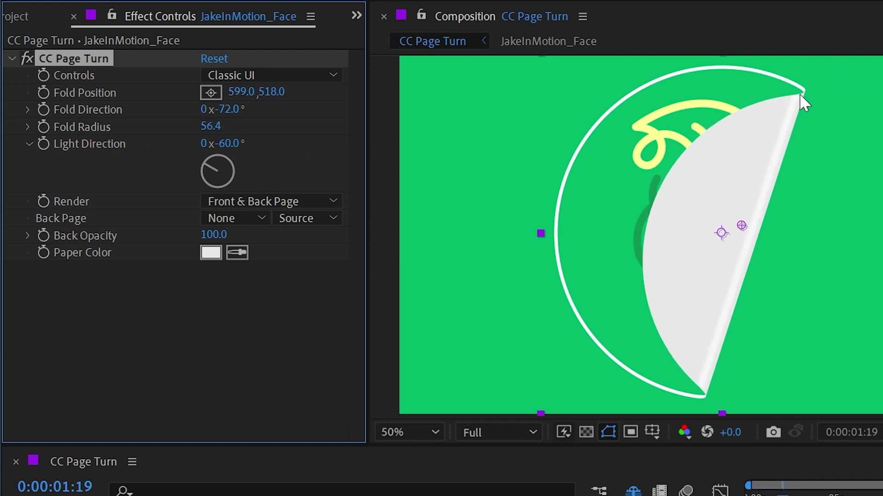
left_click_drag(191, 127, 21, 124)
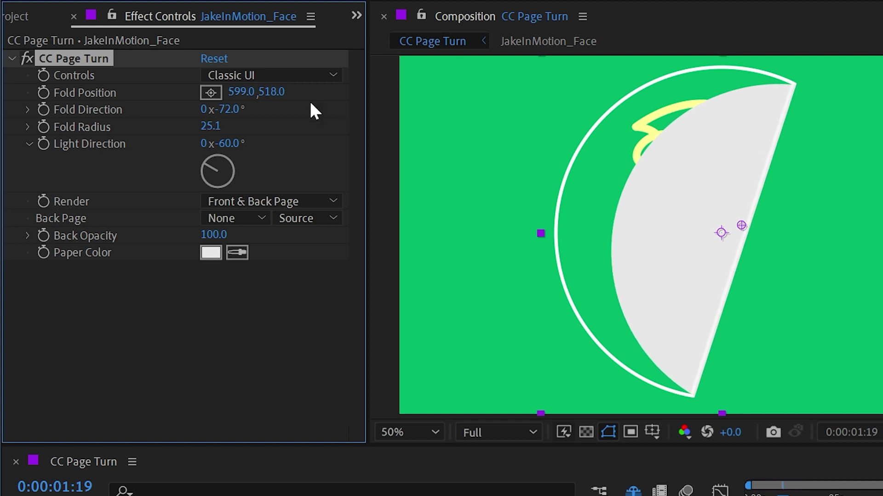
left_click_drag(732, 247, 672, 225)
left_click_drag(202, 126, 359, 132)
left_click_drag(683, 226, 674, 278)
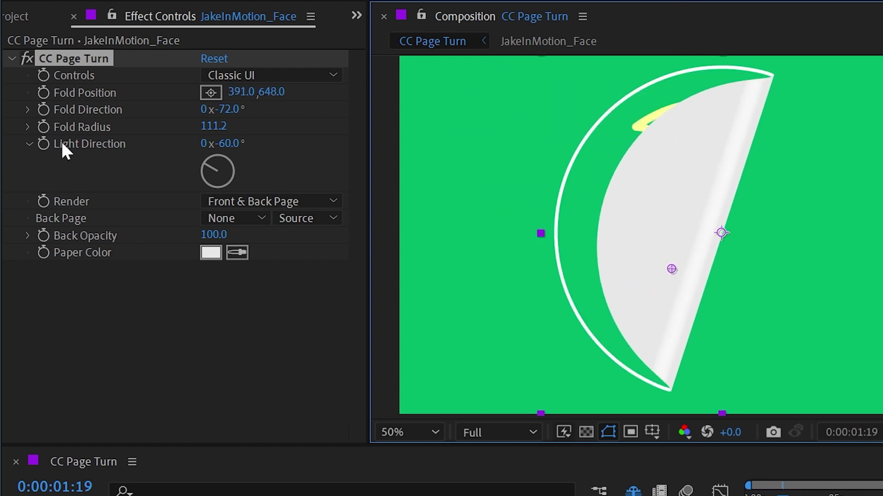
Scrub CC Page Turn's Light Direction from -60° to +46°
mouse_move(223, 143)
left_mouse_down()
mouse_move(69, 133)
mouse_move(339, 150)
mouse_move(154, 151)
left_mouse_up()
mouse_move(279, 150)
left_mouse_down()
mouse_move(388, 149)
mouse_move(271, 146)
left_mouse_up()
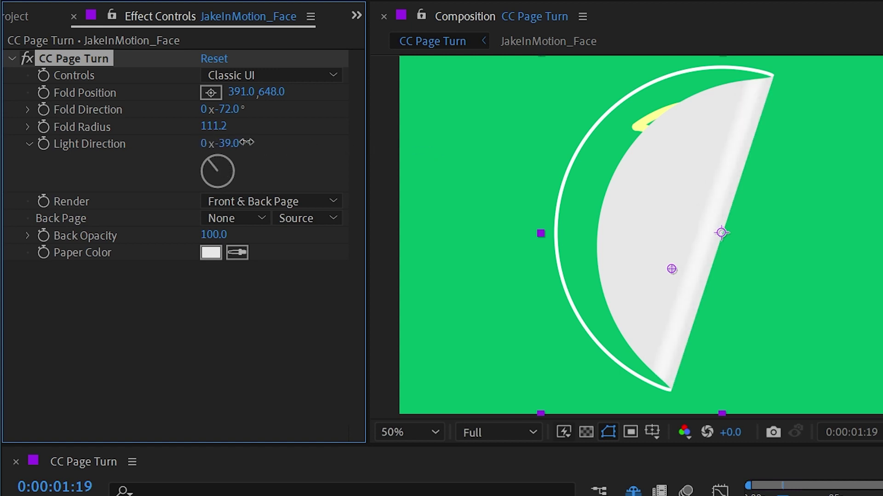
left_click_drag(247, 143, 332, 144)
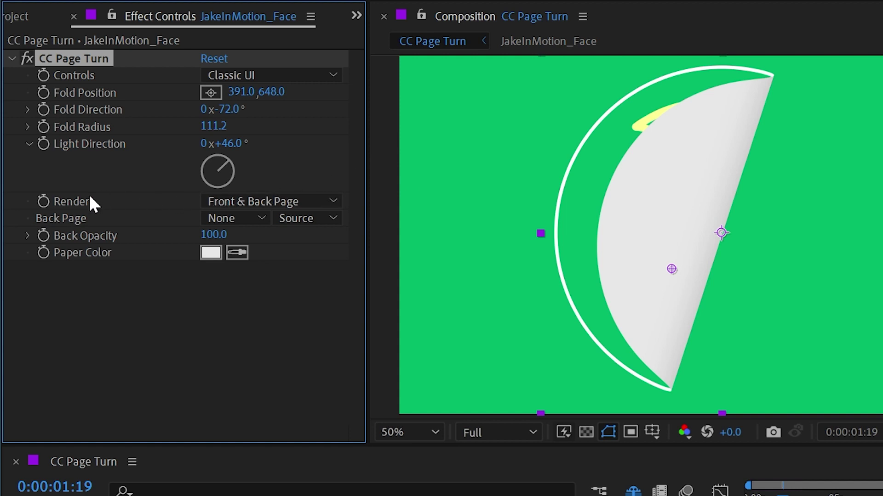
Set CC Page Turn's Render option to Back Page, briefly compare Front Page, then settle on Back Page
left_click(277, 200)
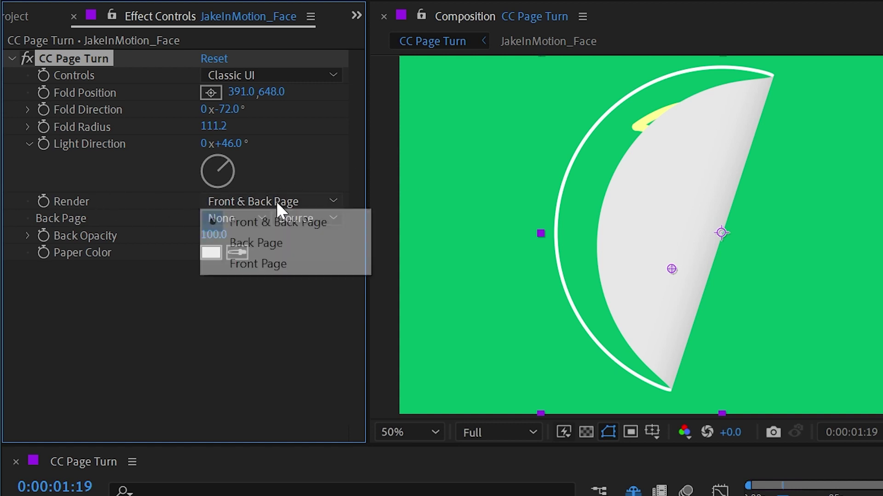
left_click(270, 242)
left_click(271, 201)
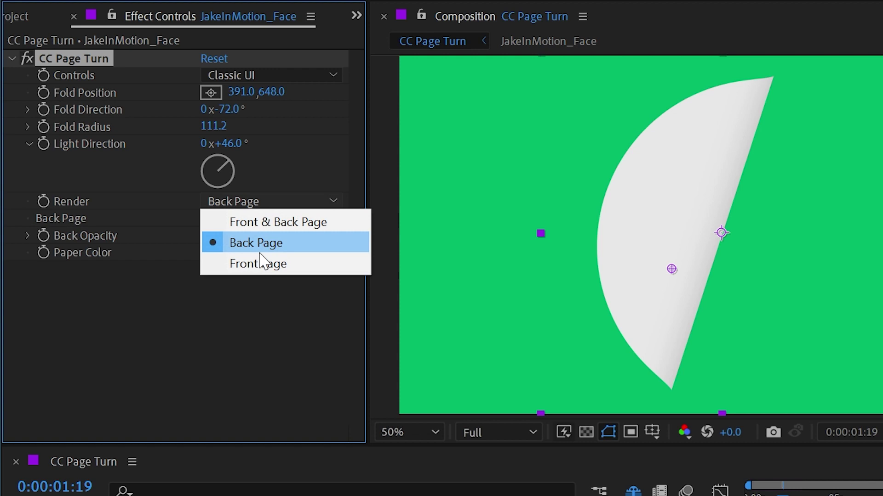
left_click(260, 262)
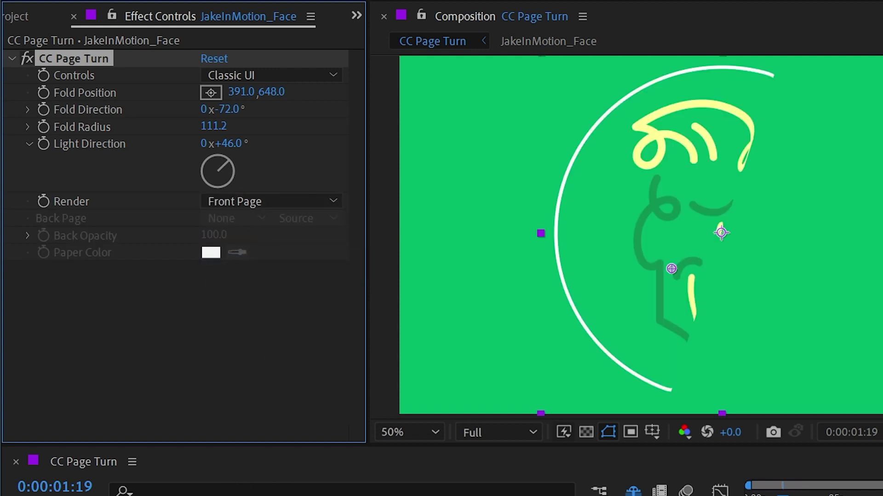
left_click(285, 200)
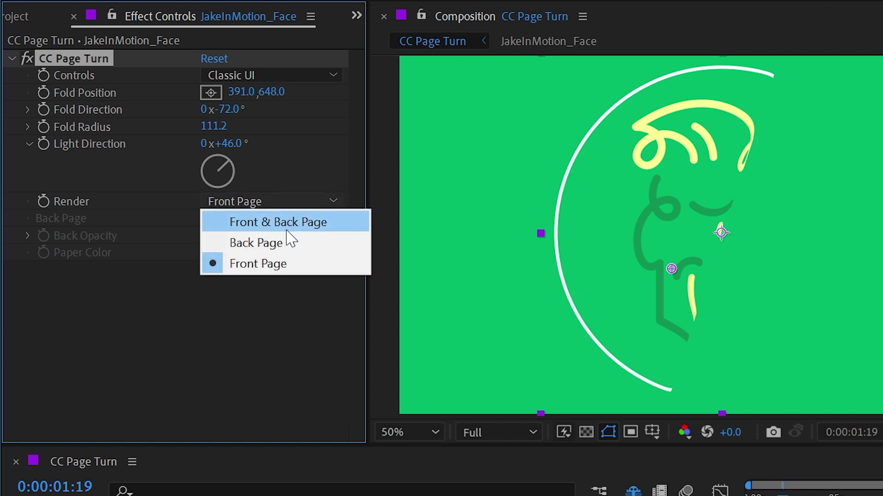
left_click(287, 242)
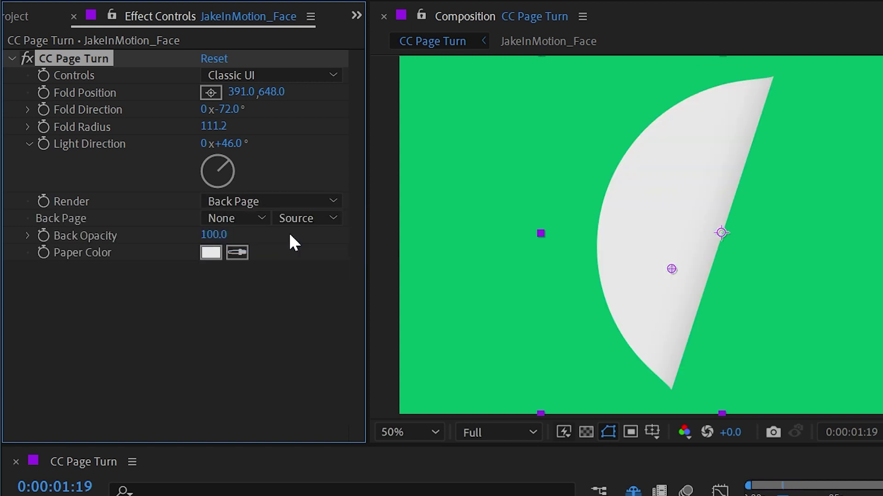